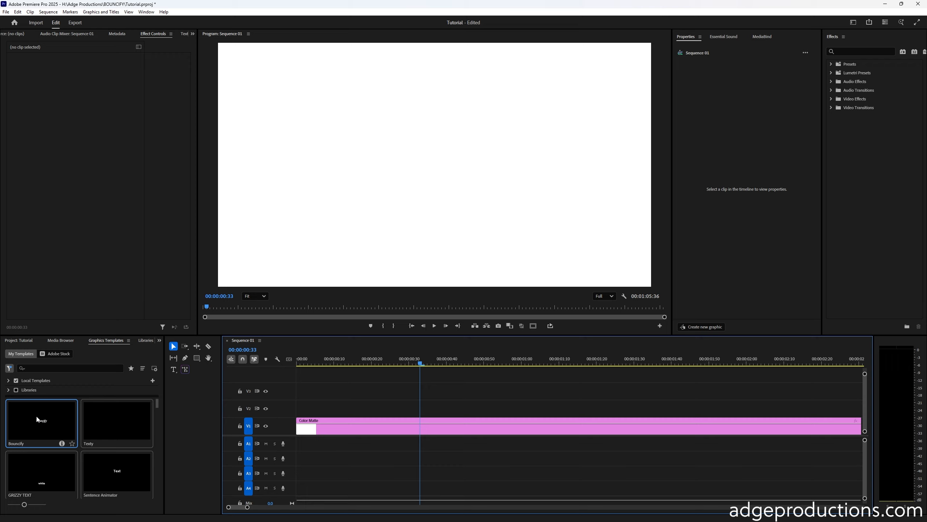
- Place the Bouncify template on track V2 above the Color Matte at the sequence start and preview the animation
{"action": "left_click_drag", "start_coordinate": [59, 421], "coordinate": [295, 415]}
{"action": "key", "text": "Home"}
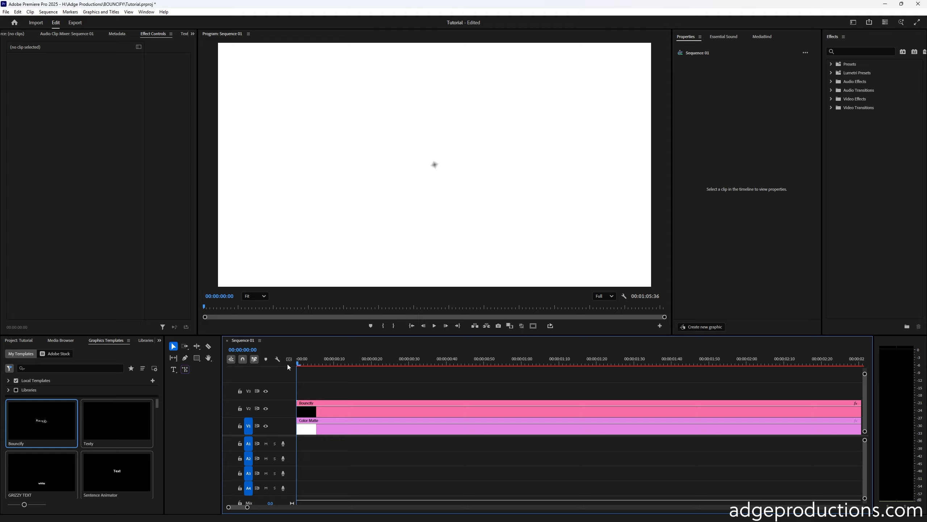
{"action": "key", "text": "space"}
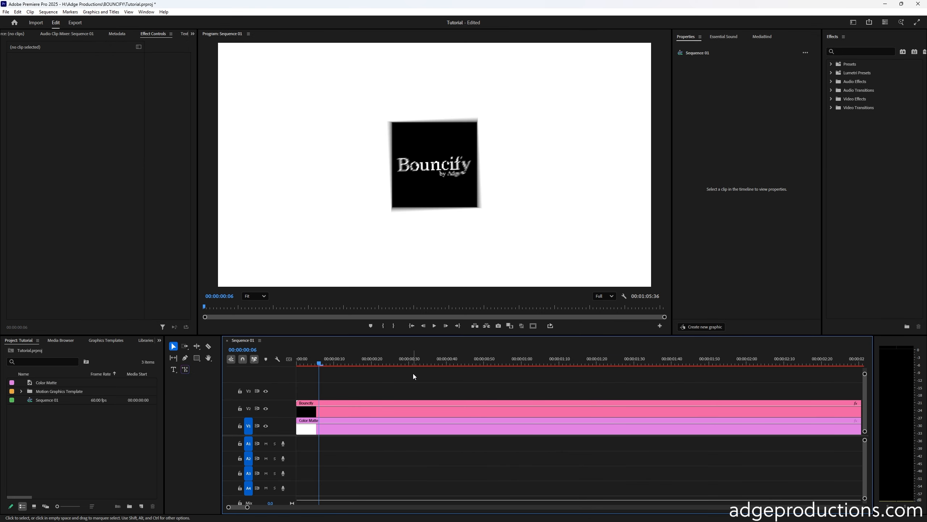
- Select the Bouncify clip and switch its Motion Blur off and on to compare the look
{"action": "left_click_drag", "start_coordinate": [414, 375], "coordinate": [362, 403]}
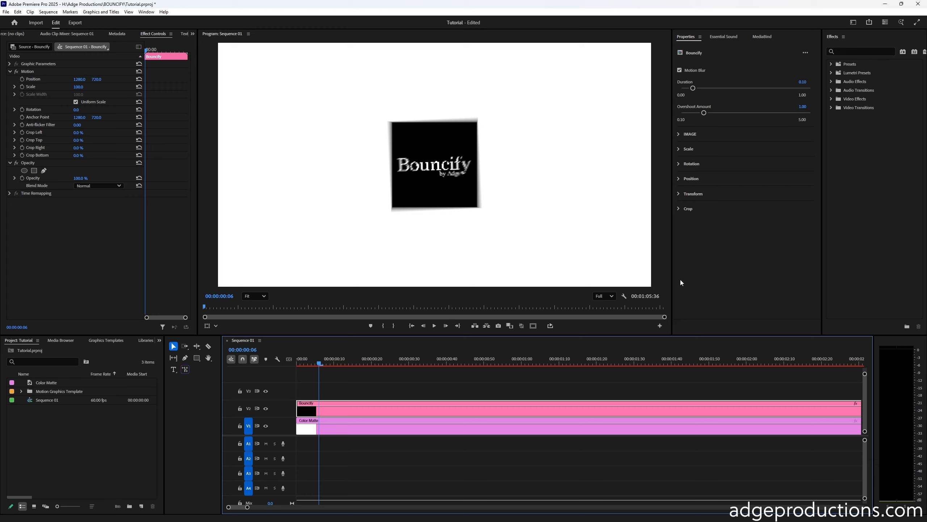
{"action": "left_click", "coordinate": [680, 70]}
{"action": "left_click", "coordinate": [679, 70]}
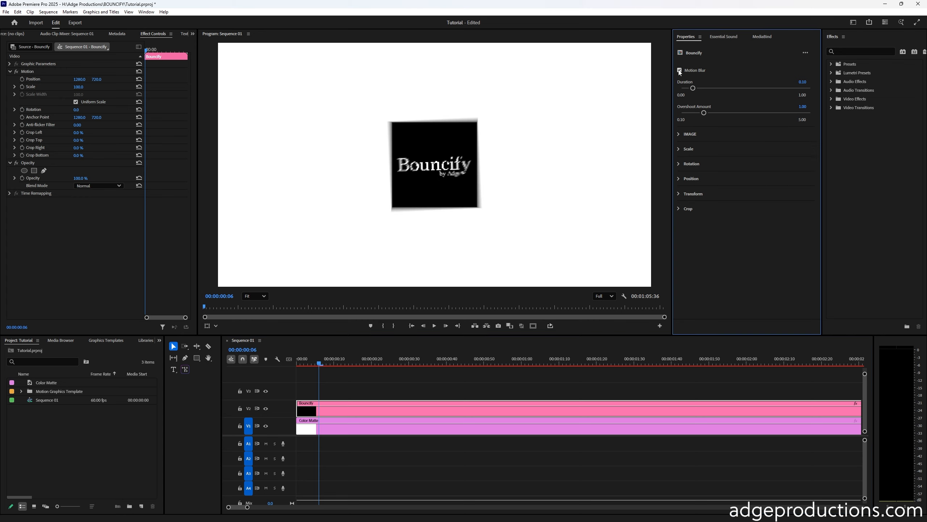
{"action": "left_click", "coordinate": [680, 71]}
{"action": "left_click", "coordinate": [680, 70]}
- Set the Bouncify clip's Duration to 0.45 and play the animation from the start
{"action": "left_click_drag", "start_coordinate": [693, 88], "coordinate": [726, 88]}
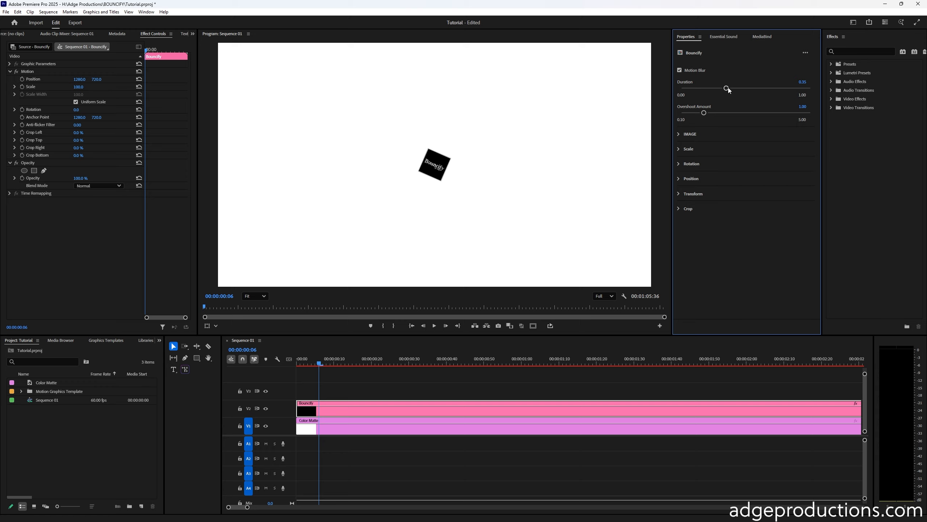
{"action": "left_click_drag", "start_coordinate": [728, 88], "coordinate": [739, 88]}
{"action": "key", "text": "Home"}
{"action": "key", "text": "space"}
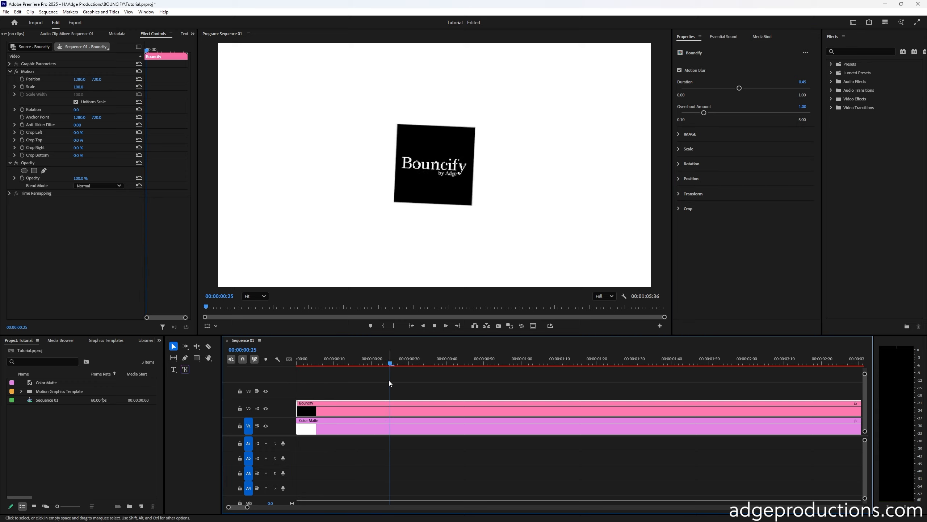
{"action": "key", "text": "space"}
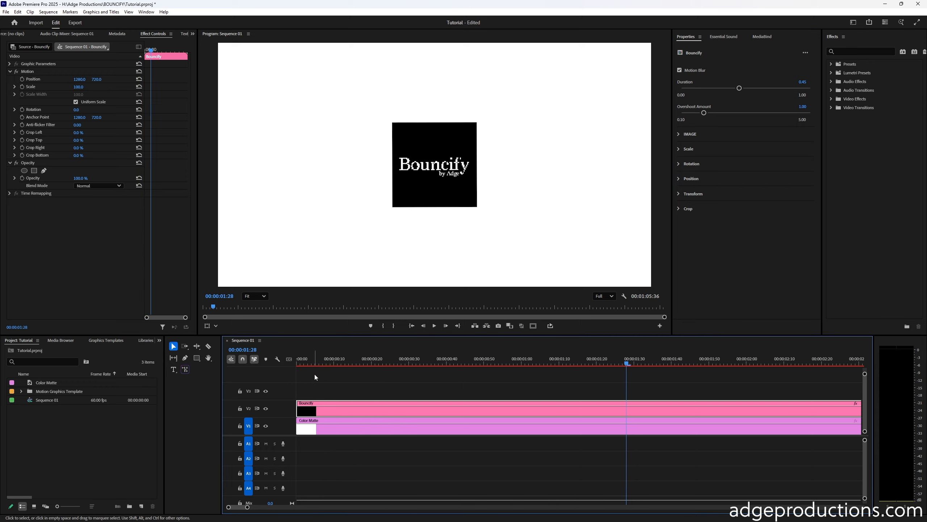
- Set the Bouncify clip's Duration to 0.03 and replay the animation from the start
{"action": "left_click_drag", "start_coordinate": [741, 89], "coordinate": [686, 89]}
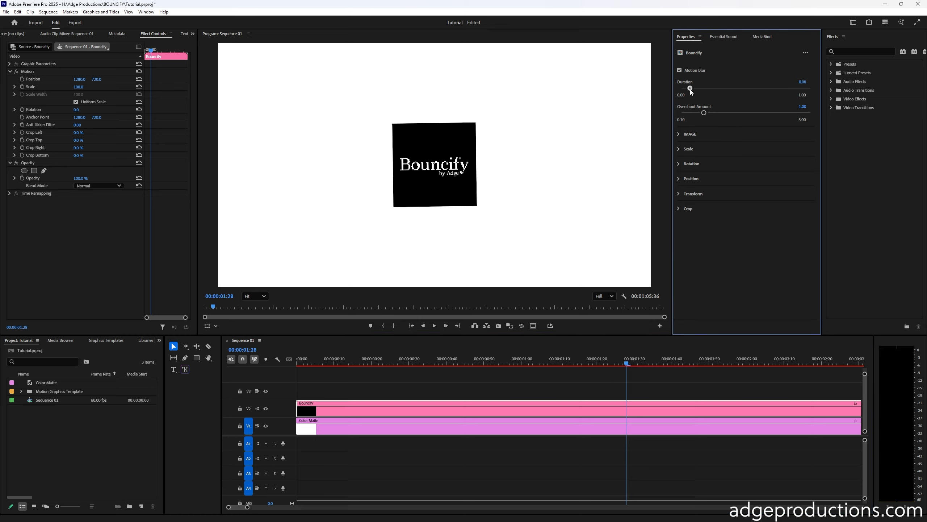
{"action": "left_click_drag", "start_coordinate": [520, 363], "coordinate": [342, 358]}
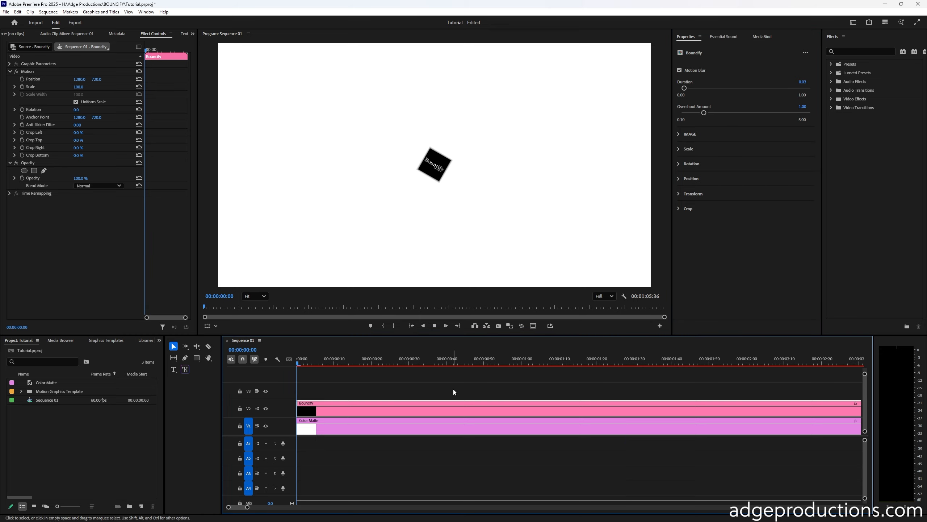
{"action": "key", "text": "space"}
{"action": "key", "text": "space"}
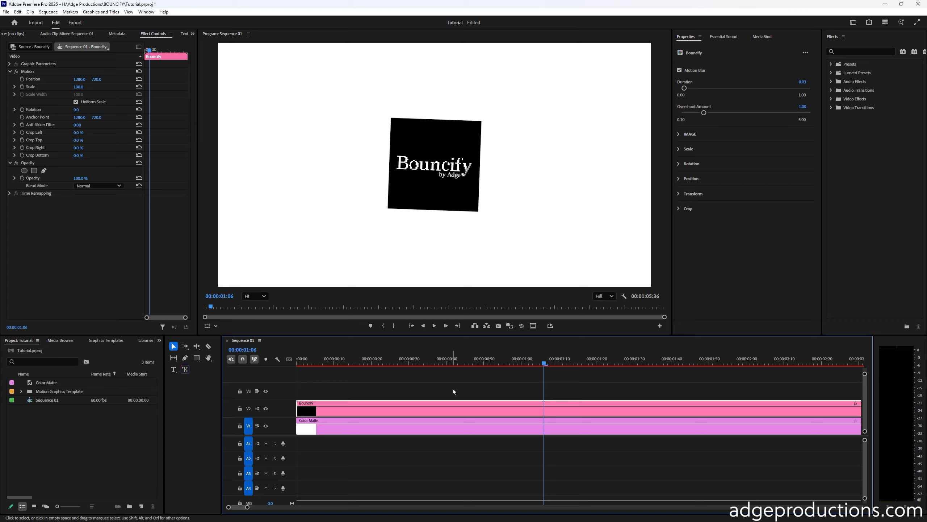
- Lower the Overshoot Amount to 0.28 and play the animation from the start
{"action": "left_click_drag", "start_coordinate": [704, 113], "coordinate": [685, 113]}
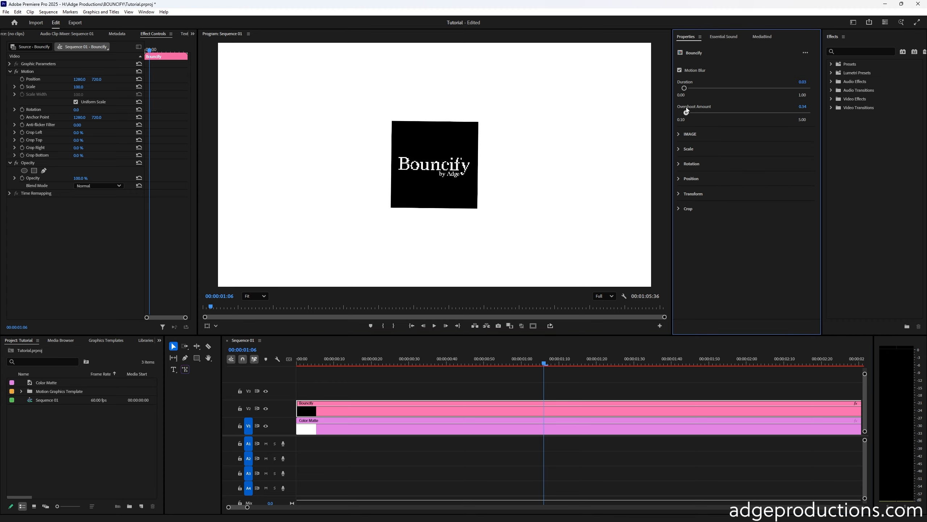
{"action": "key", "text": "Home"}
{"action": "key", "text": "space"}
{"action": "key", "text": "space"}
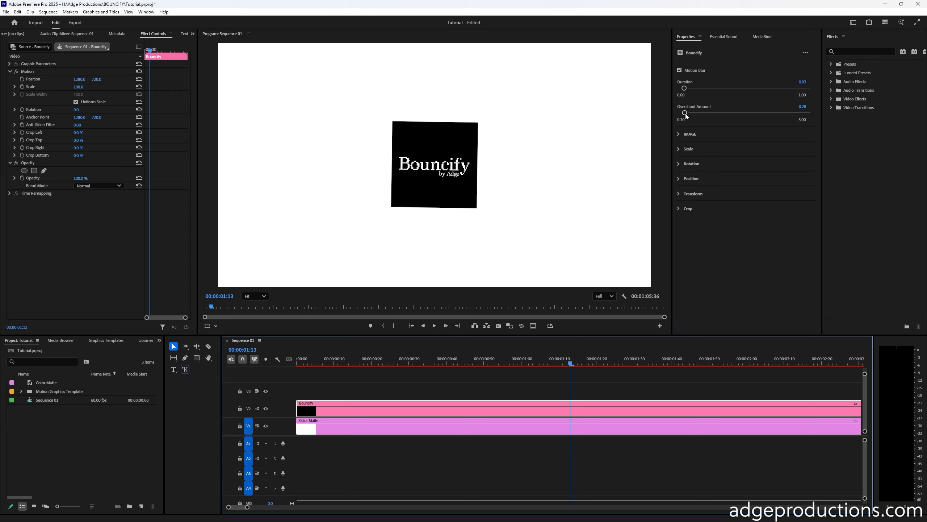
- Raise the Overshoot Amount towards the upper end of its range and replay the animation
{"action": "left_click_drag", "start_coordinate": [685, 113], "coordinate": [781, 113]}
{"action": "key", "text": "Home"}
{"action": "key", "text": "space"}
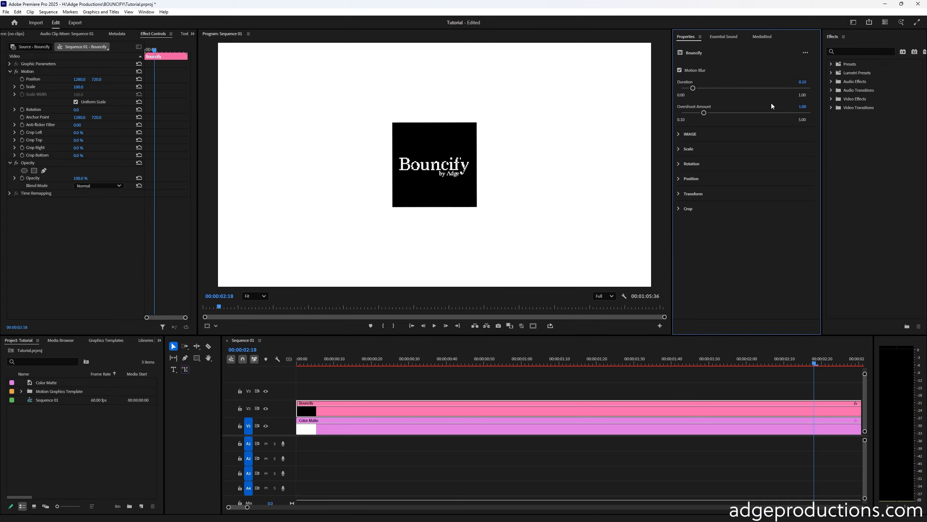
- Examine the Bouncify clip's image settings and the available options for replacing the image
{"action": "left_click", "coordinate": [680, 134]}
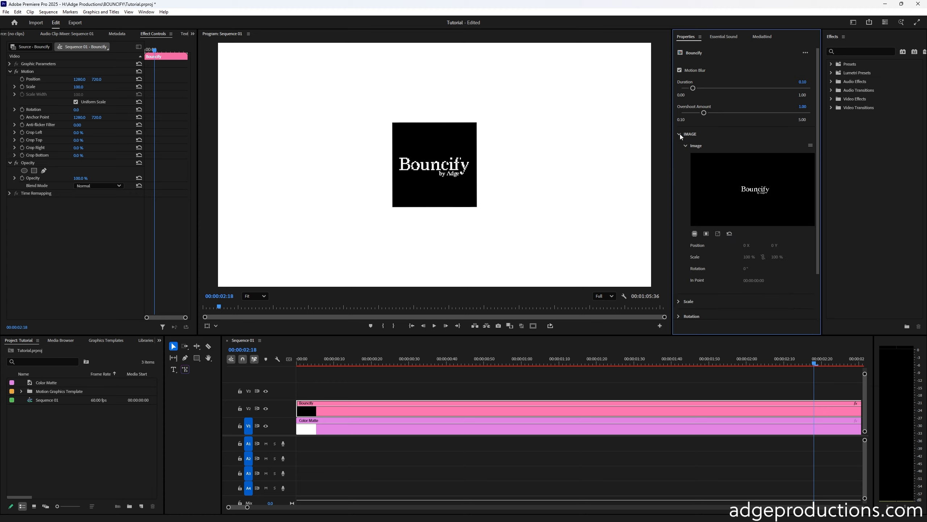
{"action": "left_click", "coordinate": [810, 145]}
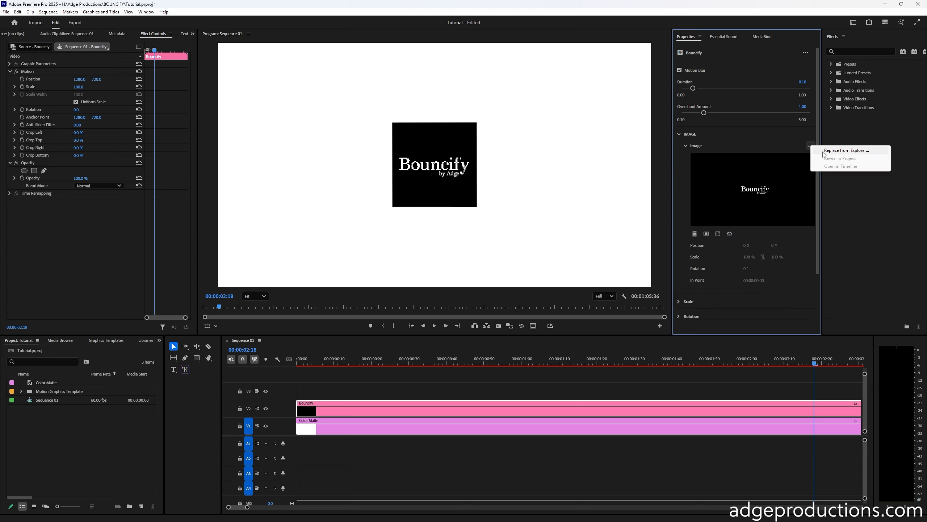
{"action": "left_click", "coordinate": [764, 144]}
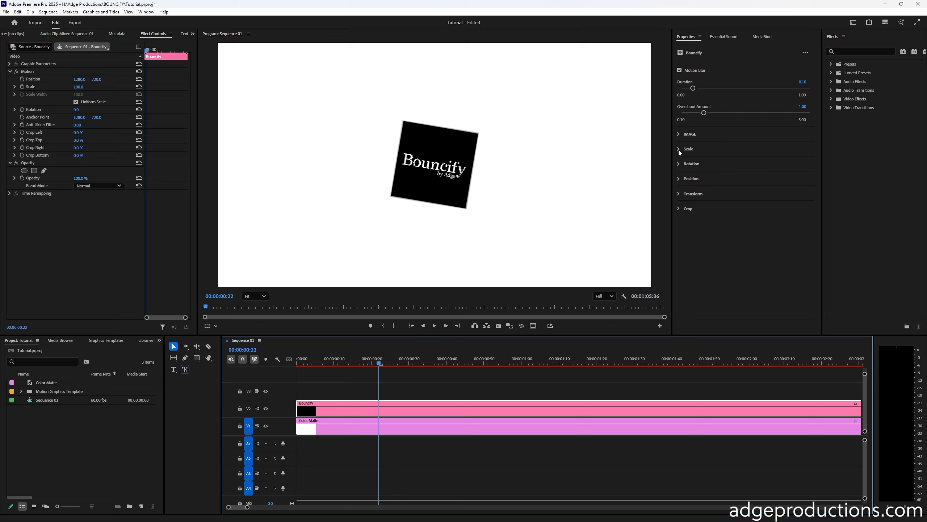
- Set the starting scale (Start_S) to 50 in the Scale settings, playing the animation before and after
{"action": "left_click", "coordinate": [679, 150]}
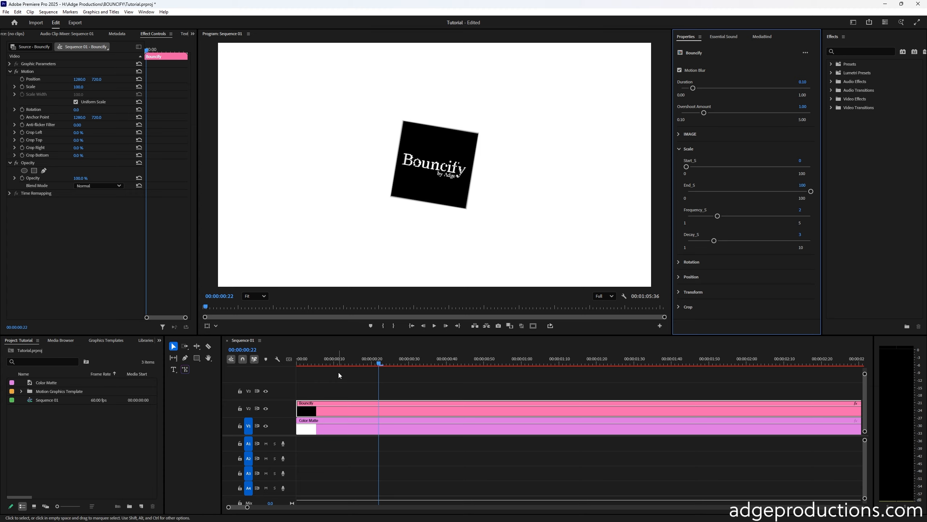
{"action": "left_click_drag", "start_coordinate": [305, 364], "coordinate": [270, 363]}
{"action": "key", "text": "space"}
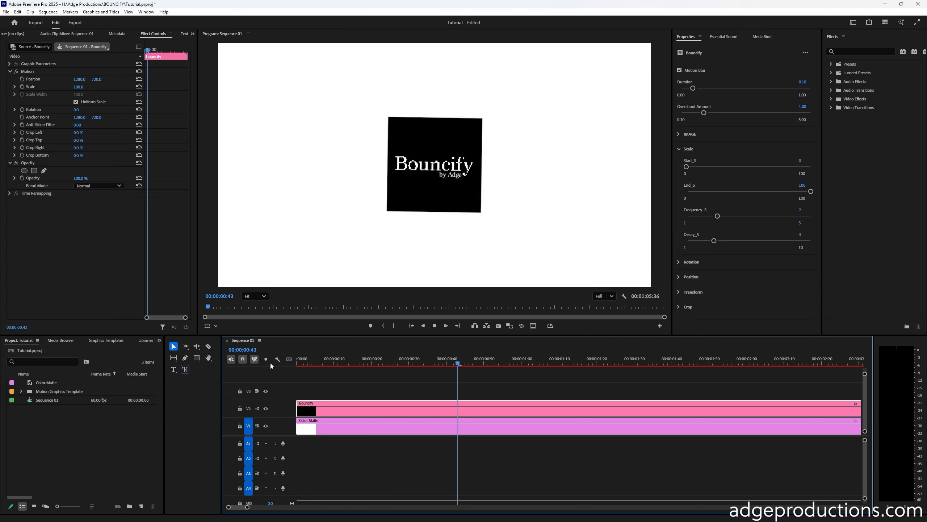
{"action": "left_click", "coordinate": [687, 168]}
{"action": "left_click_drag", "start_coordinate": [687, 168], "coordinate": [749, 170]}
{"action": "left_click_drag", "start_coordinate": [455, 362], "coordinate": [224, 357]}
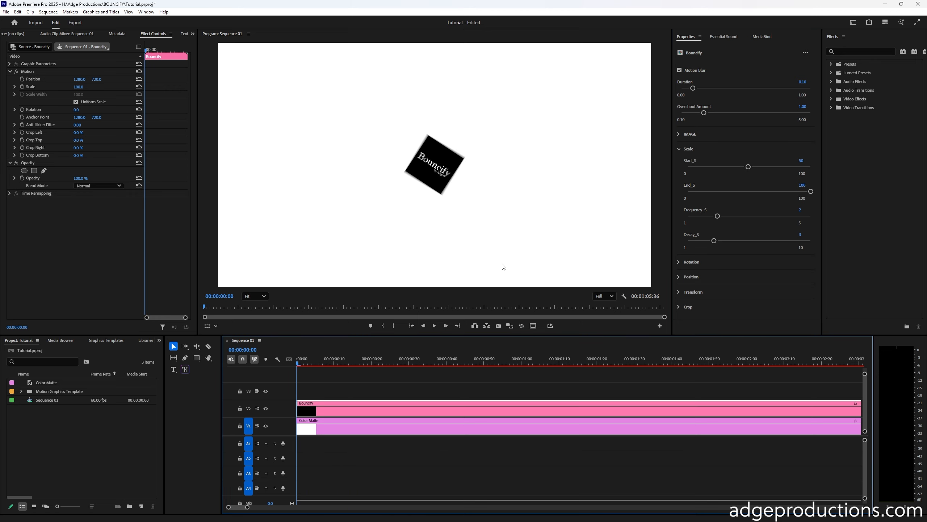
{"action": "key", "text": "space"}
{"action": "key", "text": "space"}
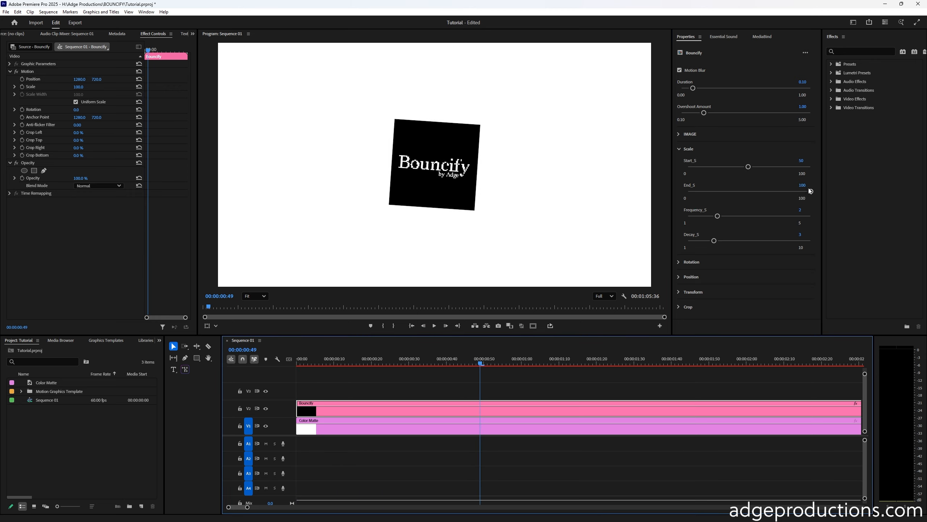
- Set the ending scale (End_S) to 80 and play the animation from the start
{"action": "left_click_drag", "start_coordinate": [811, 191], "coordinate": [785, 191]}
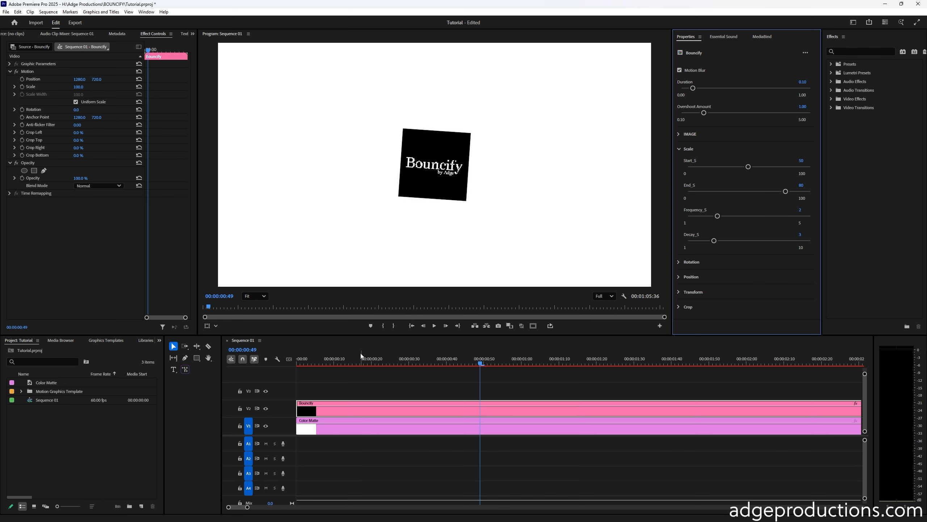
{"action": "left_click_drag", "start_coordinate": [339, 358], "coordinate": [296, 360]}
{"action": "key", "text": "space"}
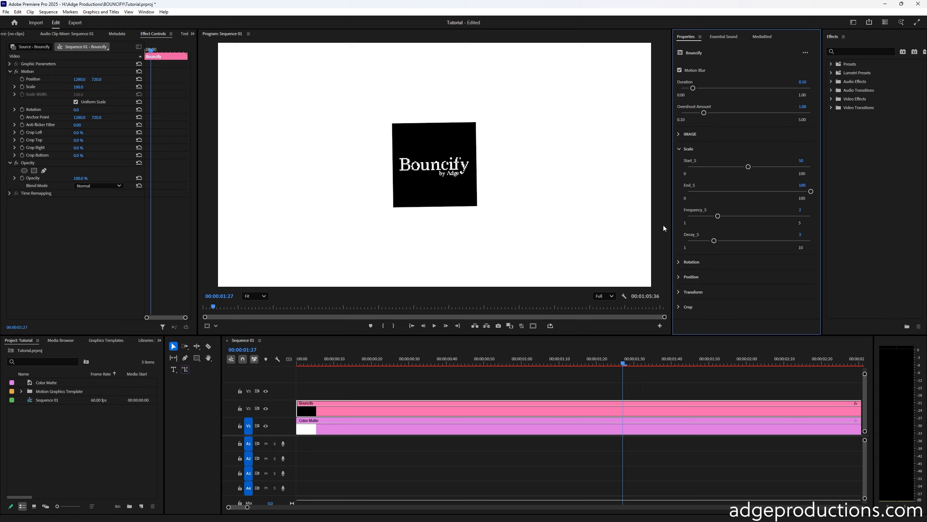
- Set the scale frequency (Frequency_S) to 1 and play the animation from the start
{"action": "left_click_drag", "start_coordinate": [718, 218], "coordinate": [695, 216]}
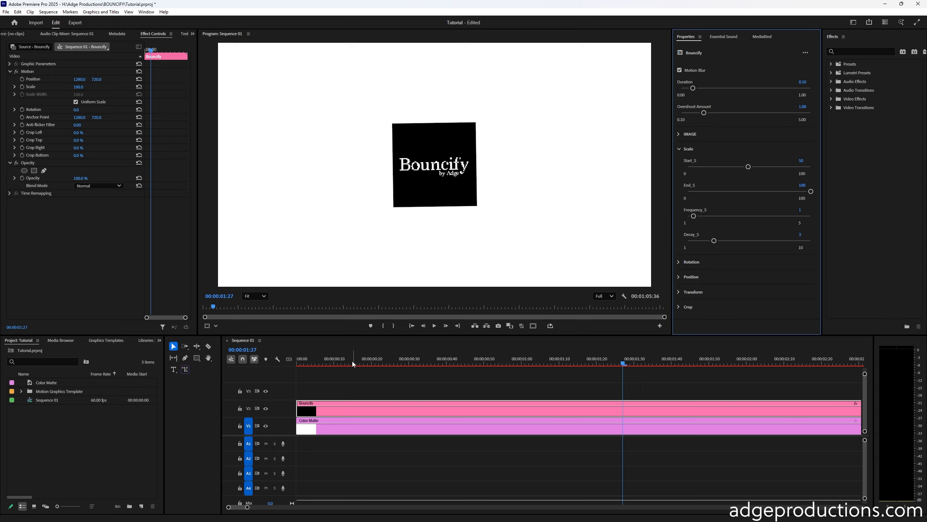
{"action": "key", "text": "Home"}
{"action": "key", "text": "space"}
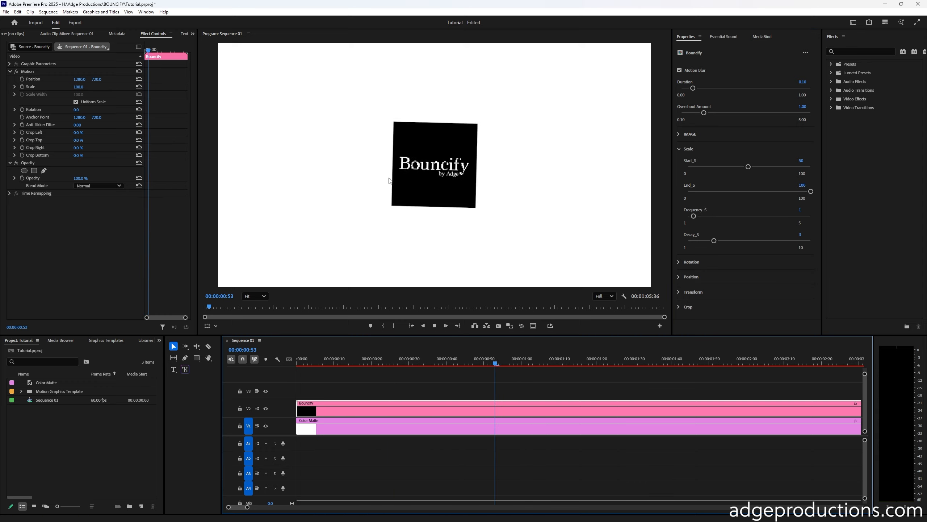
- Raise the scale frequency (Frequency_S) to 4 and play the animation from the start
{"action": "left_click_drag", "start_coordinate": [693, 216], "coordinate": [787, 215]}
{"action": "left_click_drag", "start_coordinate": [450, 364], "coordinate": [244, 371]}
{"action": "key", "text": "space"}
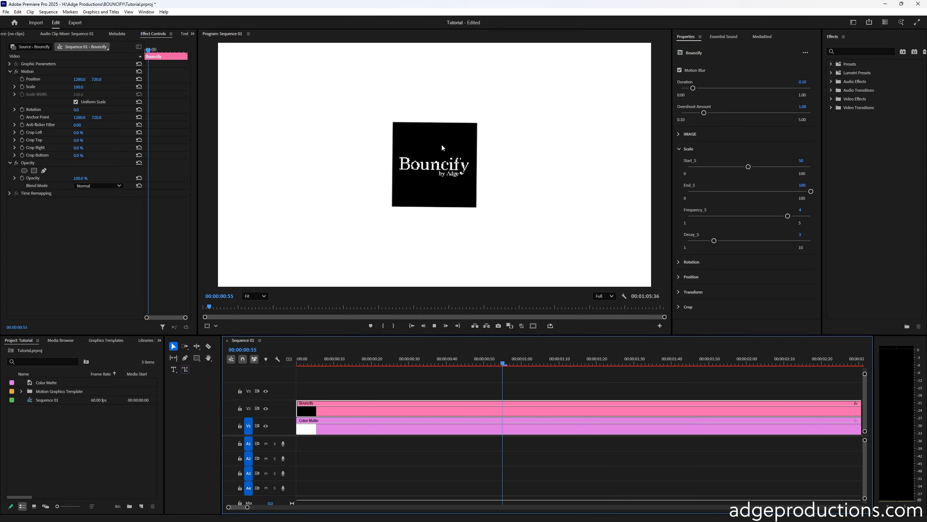
- Raise the scale frequency (Frequency_S) to 5 and preview the bounce from the start
{"action": "left_click_drag", "start_coordinate": [788, 216], "coordinate": [847, 223]}
{"action": "left_click_drag", "start_coordinate": [397, 358], "coordinate": [292, 365]}
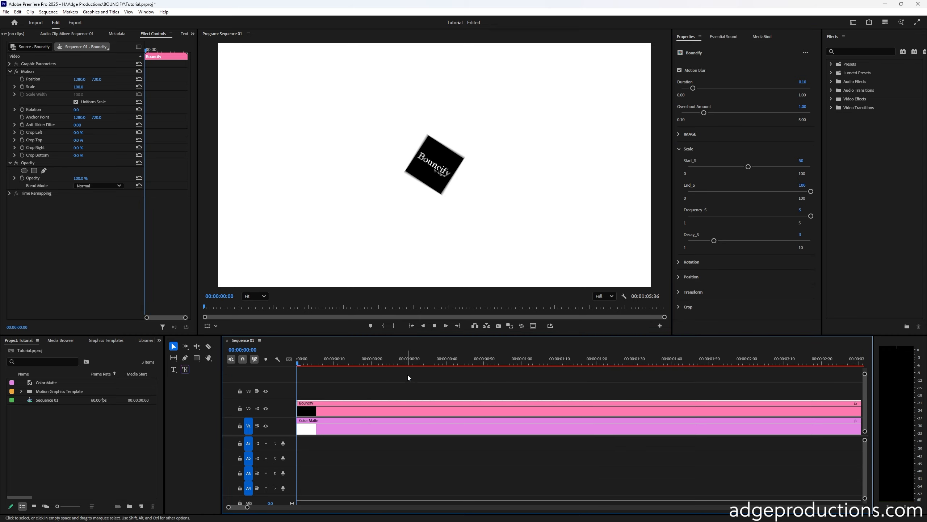
{"action": "key", "text": "space"}
{"action": "key", "text": "space"}
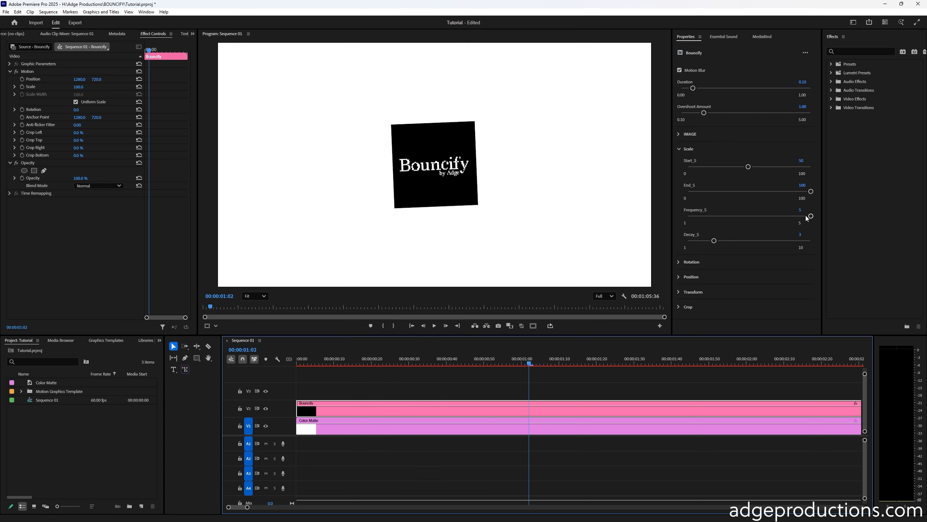
- Set the scale frequency (Frequency_S) back to 2 and preview the animation
{"action": "left_click_drag", "start_coordinate": [810, 216], "coordinate": [715, 216]}
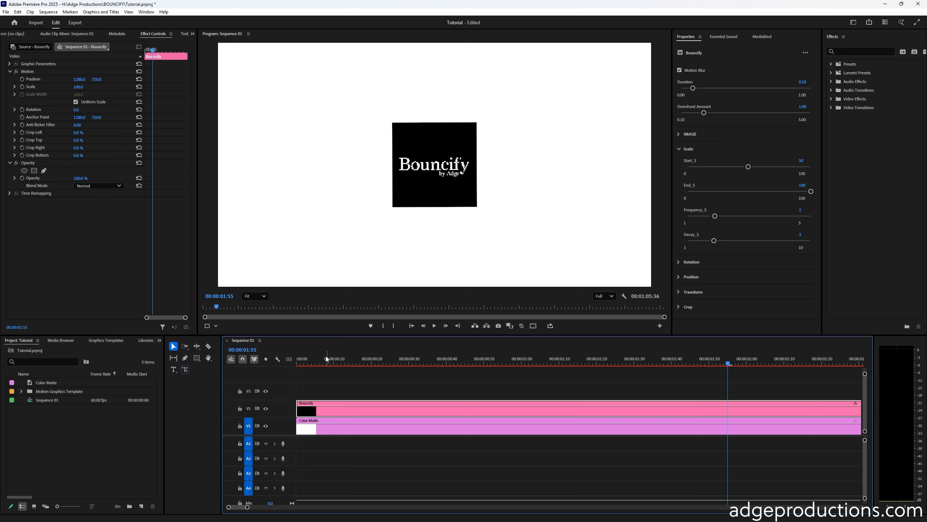
{"action": "left_click", "coordinate": [327, 359]}
{"action": "key", "text": "space"}
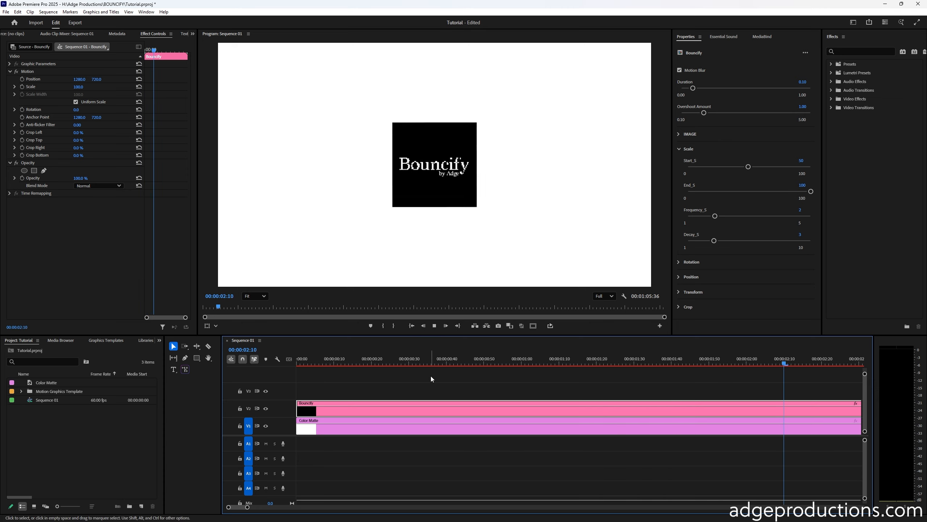
- Lower the scale decay (Decay_S) to 1, deselect the clip and play the sequence from the start
{"action": "key", "text": "Home"}
{"action": "left_click_drag", "start_coordinate": [715, 242], "coordinate": [692, 241]}
{"action": "left_click", "coordinate": [568, 381]}
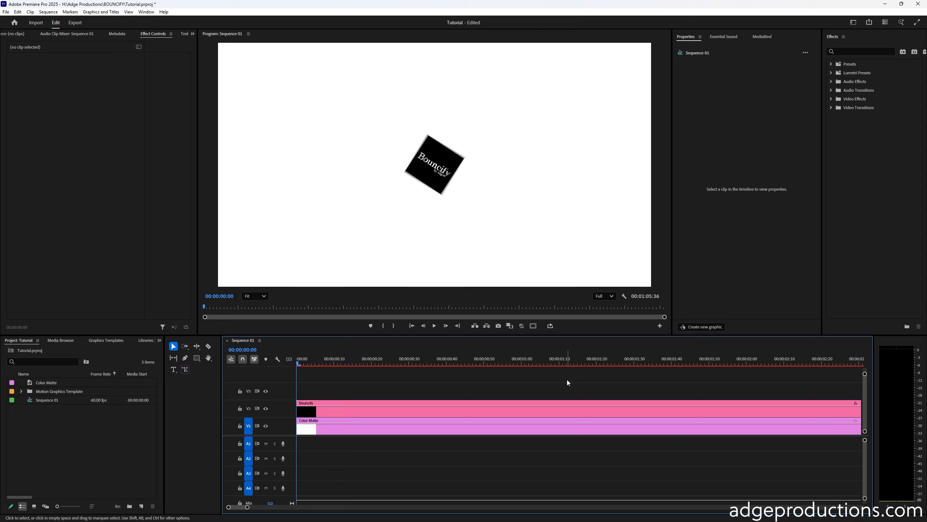
{"action": "key", "text": "space"}
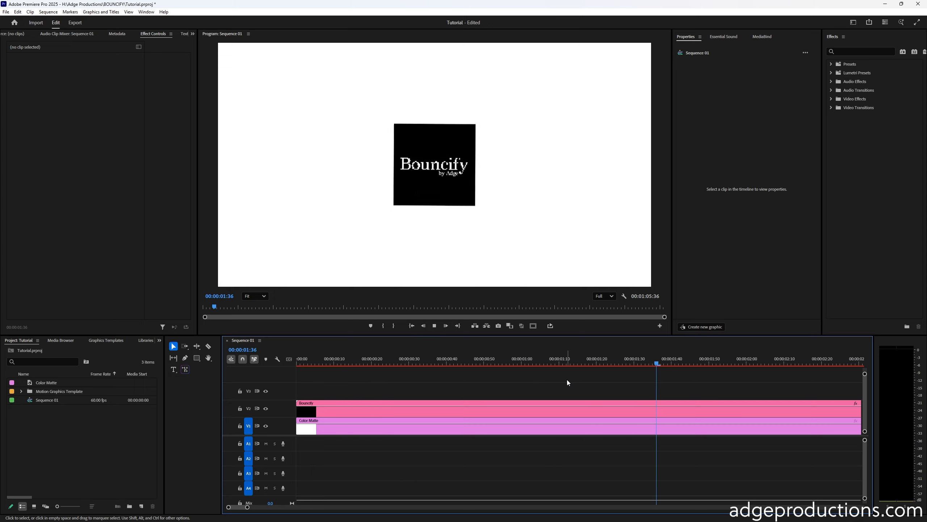
{"action": "key", "text": "space"}
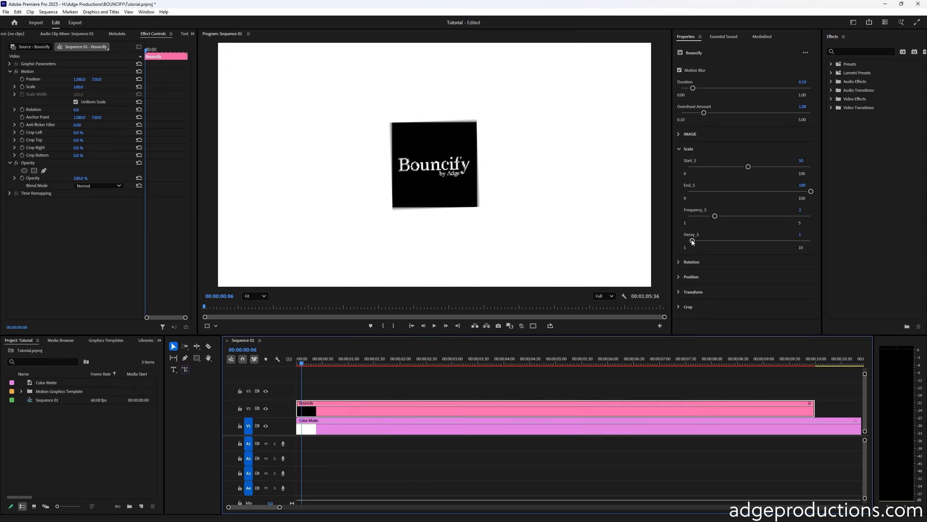
- Raise the scale decay (Decay_S) to 10, deselect the clip and replay the sequence from the start
{"action": "left_click_drag", "start_coordinate": [692, 241], "coordinate": [812, 244]}
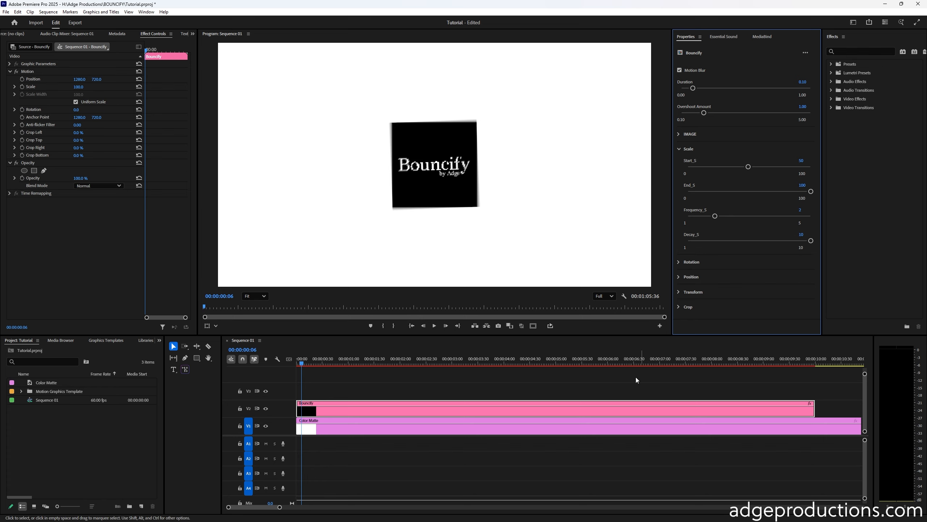
{"action": "left_click", "coordinate": [411, 379]}
{"action": "left_click_drag", "start_coordinate": [303, 361], "coordinate": [273, 357]}
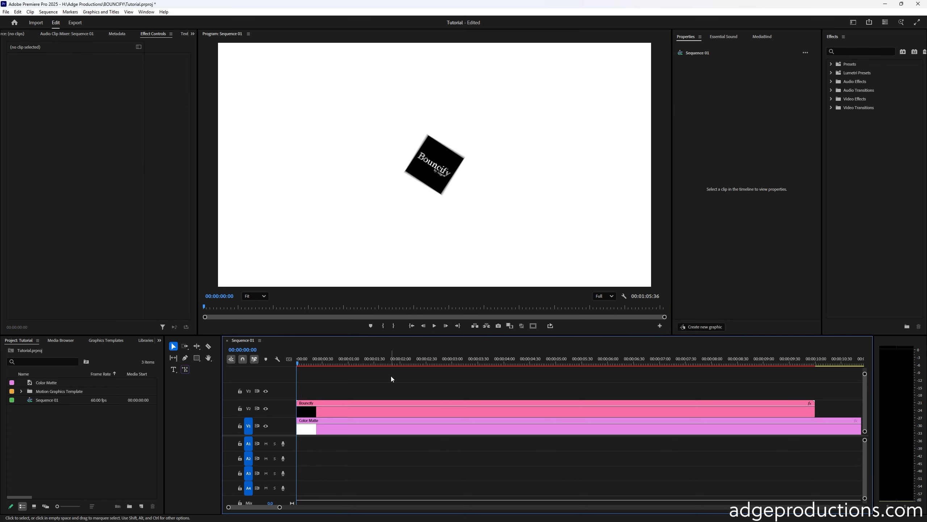
{"action": "key", "text": "space"}
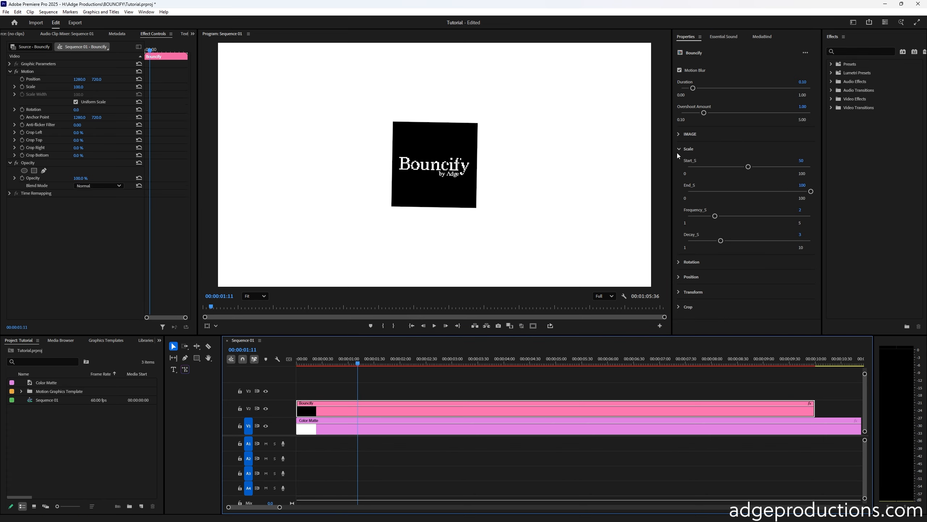
- Raise the rotation start (Start_R) to 360, deselect the clip and play the sequence from the start
{"action": "left_click", "coordinate": [679, 150]}
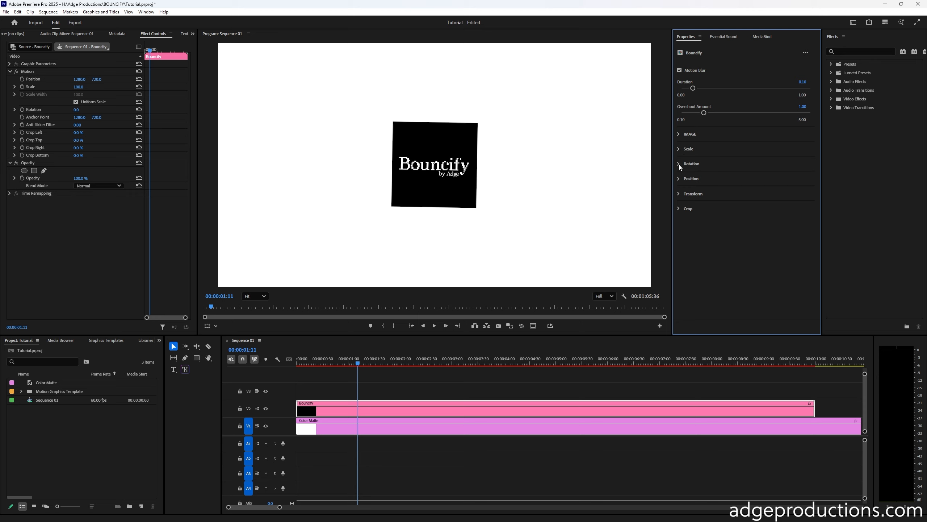
{"action": "left_click", "coordinate": [678, 164]}
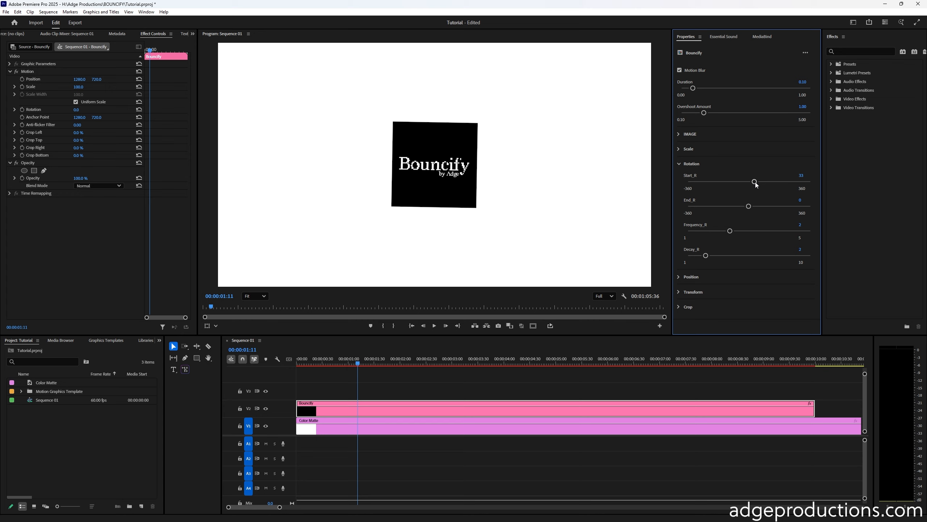
{"action": "left_click_drag", "start_coordinate": [755, 181], "coordinate": [812, 181]}
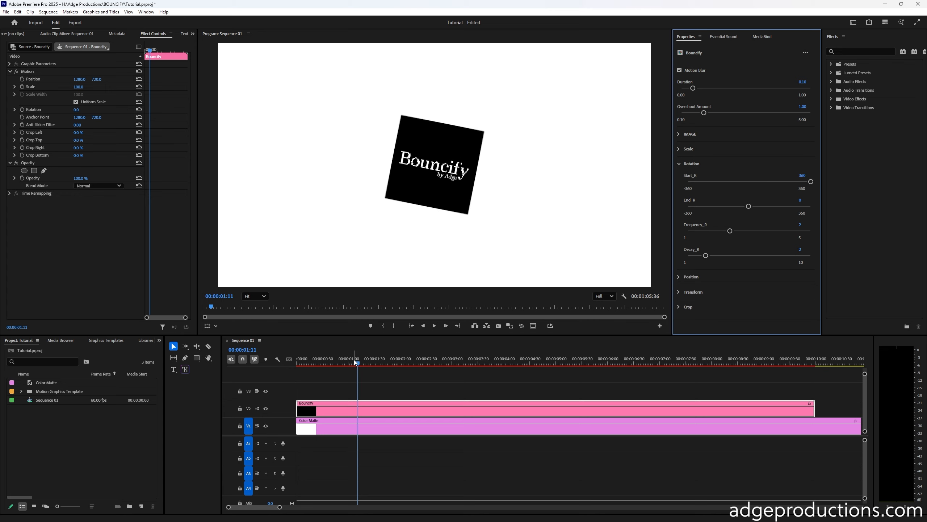
{"action": "key", "text": "Home"}
{"action": "left_click", "coordinate": [348, 379]}
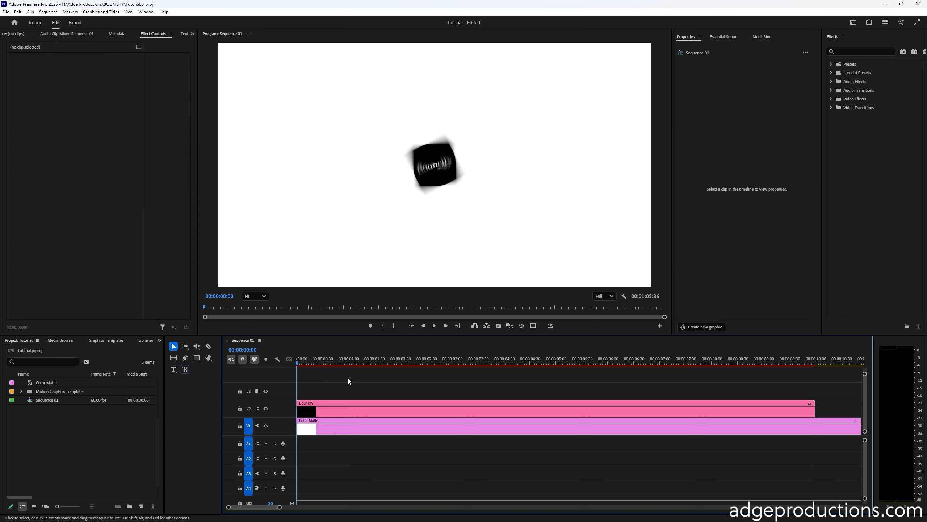
{"action": "key", "text": "space"}
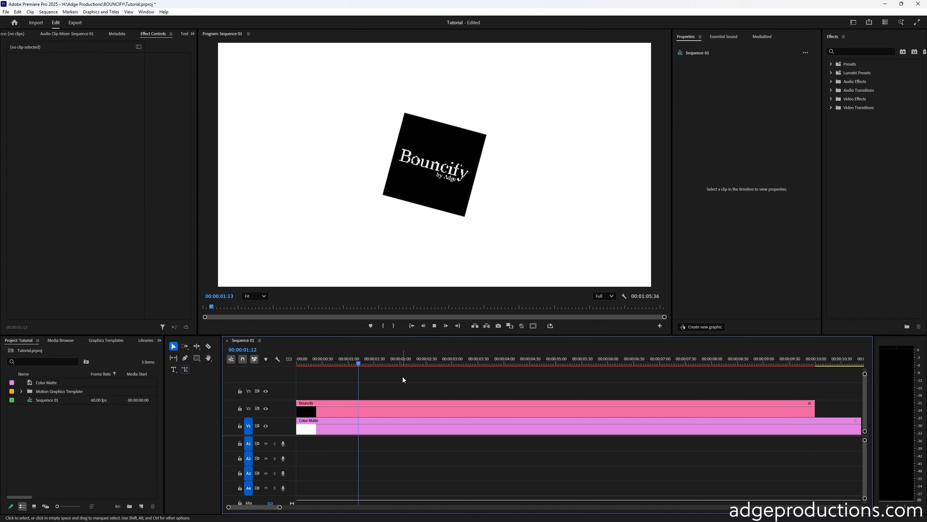
- Reselect the Bouncify clip and set its rotation start (Start_R) back to 0
{"action": "left_click", "coordinate": [415, 414]}
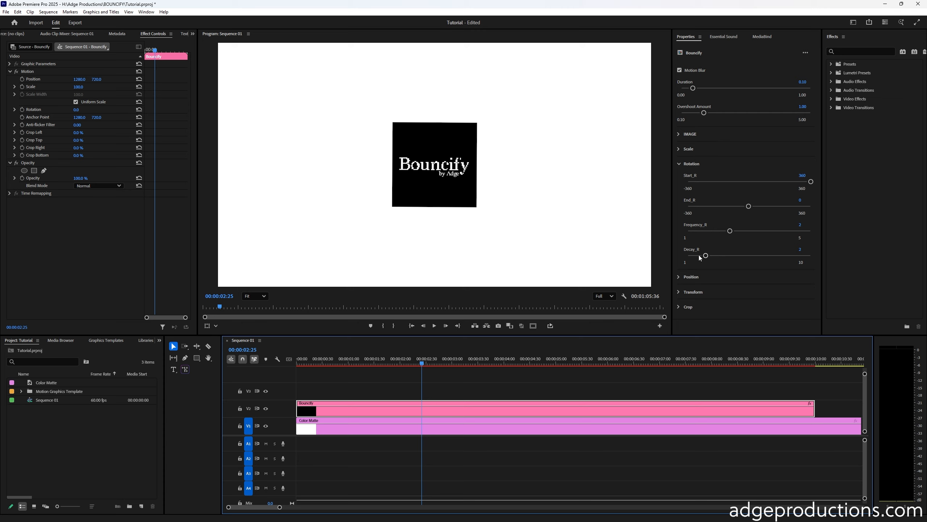
{"action": "left_click", "coordinate": [737, 192]}
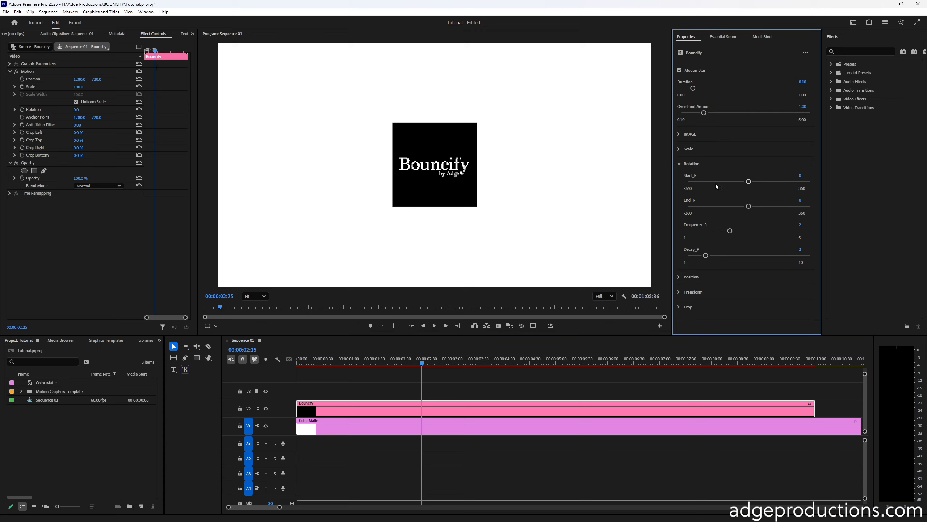
{"action": "left_click", "coordinate": [680, 162]}
- Raise the scale start (Start_S) to 100 and play the sequence from the start with the clip deselected
{"action": "left_click", "coordinate": [685, 149]}
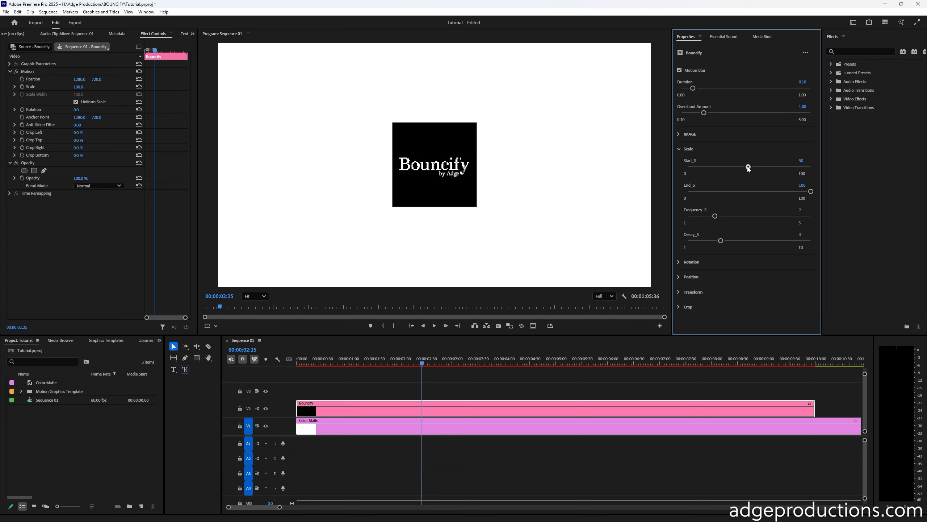
{"action": "left_click_drag", "start_coordinate": [749, 167], "coordinate": [811, 167]}
{"action": "left_click", "coordinate": [297, 361]}
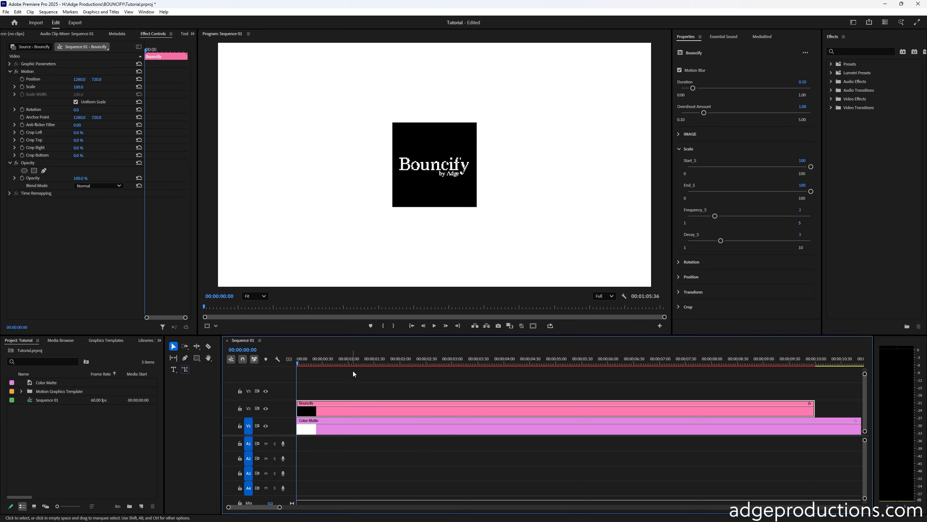
{"action": "left_click", "coordinate": [679, 150]}
{"action": "left_click", "coordinate": [678, 163]}
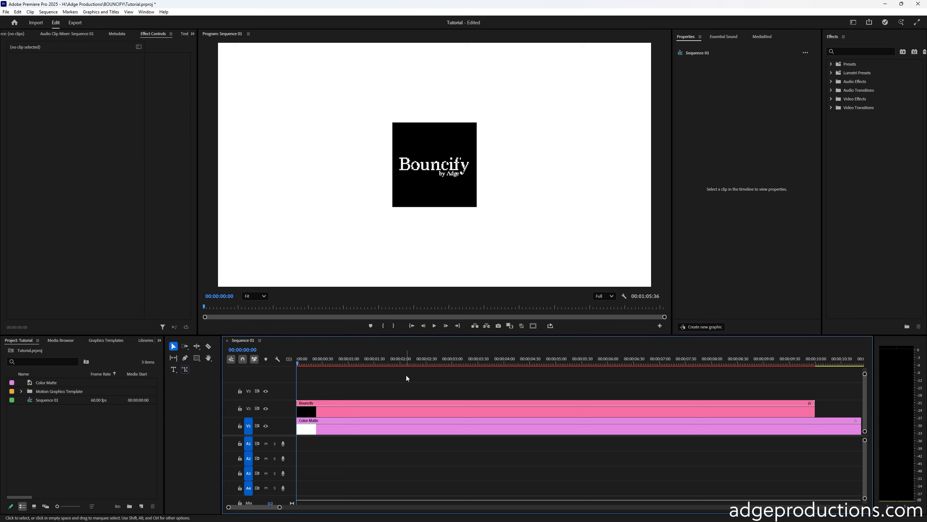
{"action": "key", "text": "space"}
- Reselect the Bouncify clip, return the playhead to the start and show all of its Position controls
{"action": "left_click", "coordinate": [345, 412]}
{"action": "key", "text": "Home"}
{"action": "left_click", "coordinate": [684, 164]}
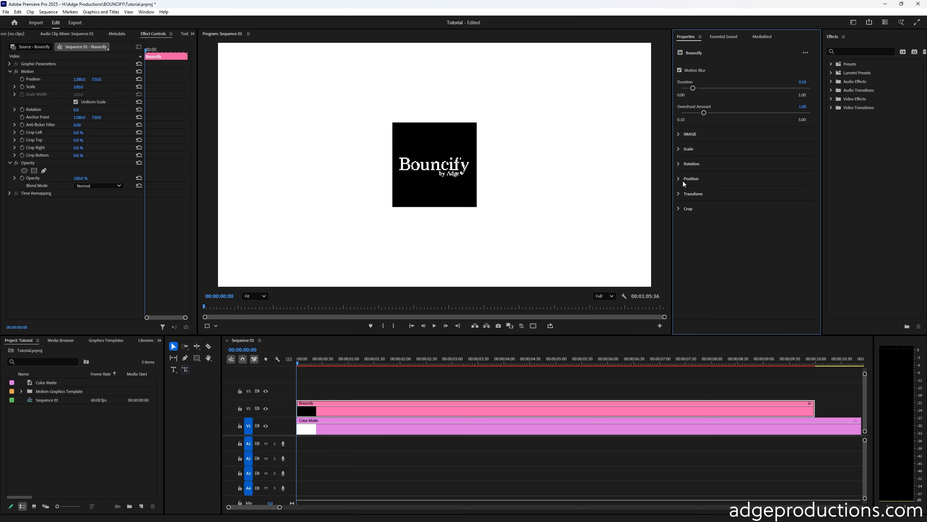
{"action": "left_click", "coordinate": [680, 179]}
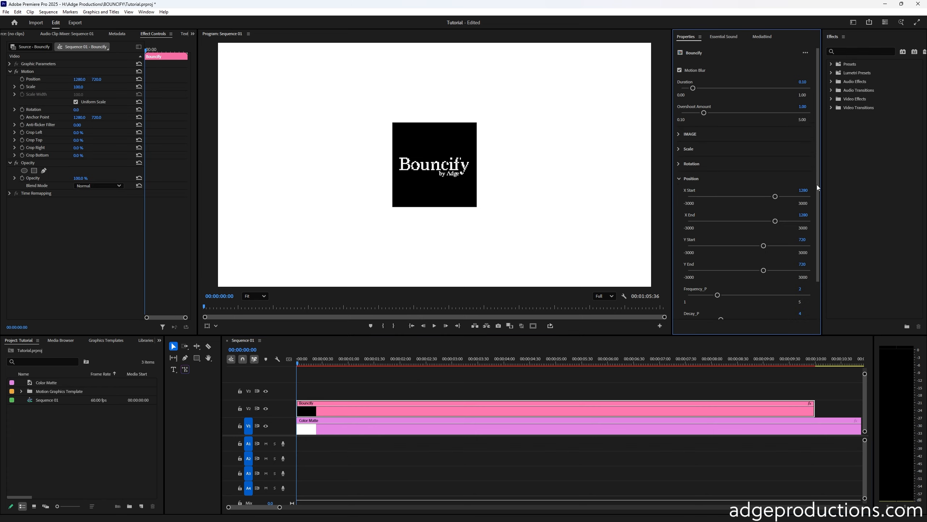
{"action": "left_click_drag", "start_coordinate": [818, 188], "coordinate": [822, 220]}
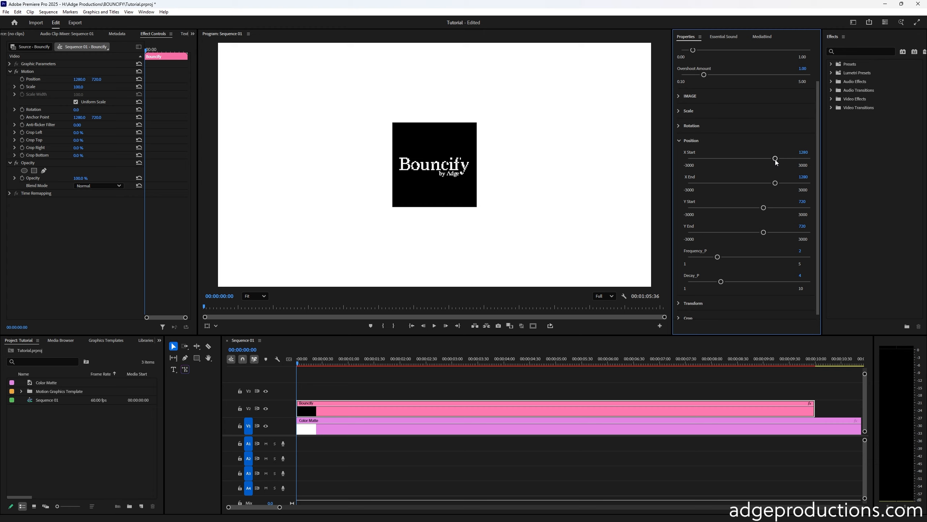
- Lower the position's X Start to about -394 and preview the animation
{"action": "left_click_drag", "start_coordinate": [775, 159], "coordinate": [740, 163]}
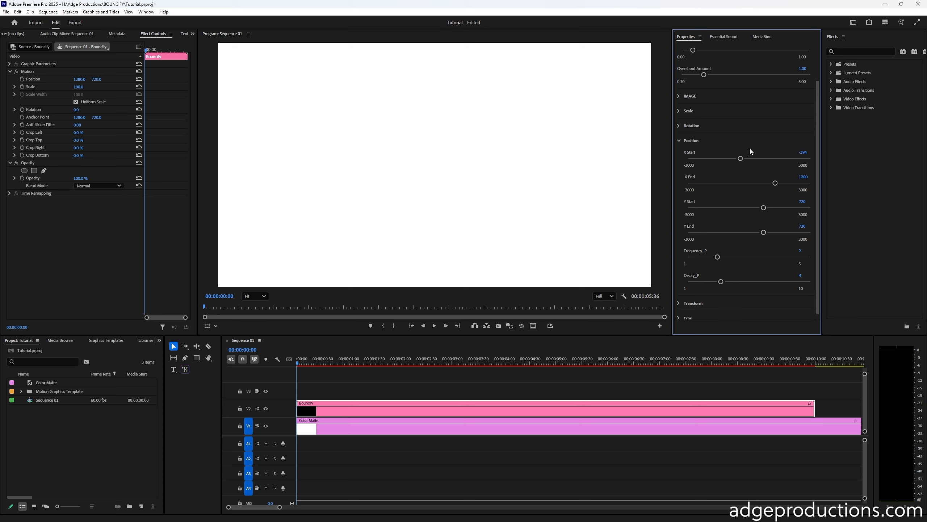
{"action": "left_click", "coordinate": [434, 325]}
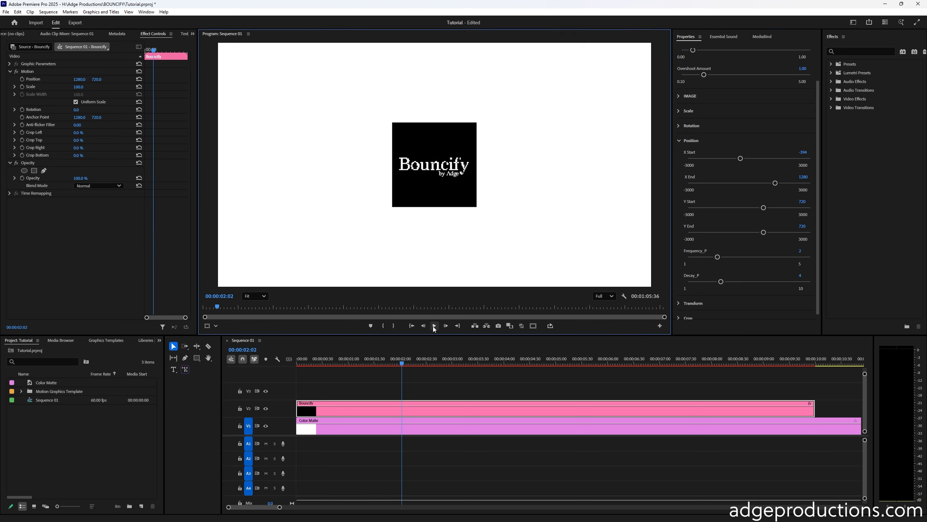
{"action": "left_click", "coordinate": [434, 324]}
- Set the position's X Start back to 1280
{"action": "left_click", "coordinate": [803, 151]}
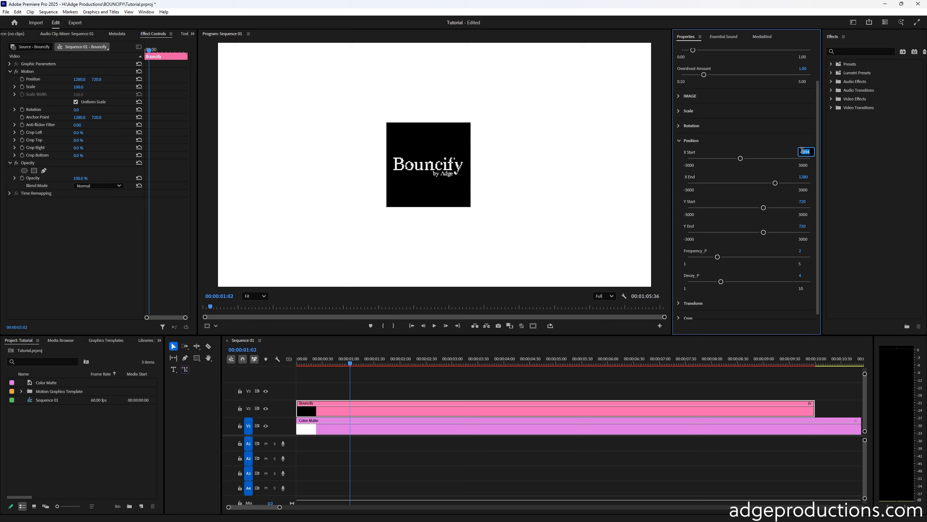
{"action": "type", "text": "1280"}
{"action": "key", "text": "Return"}
- Raise the position's Y Start to about 1784 and preview the animation from the start
{"action": "left_click_drag", "start_coordinate": [764, 207], "coordinate": [786, 210]}
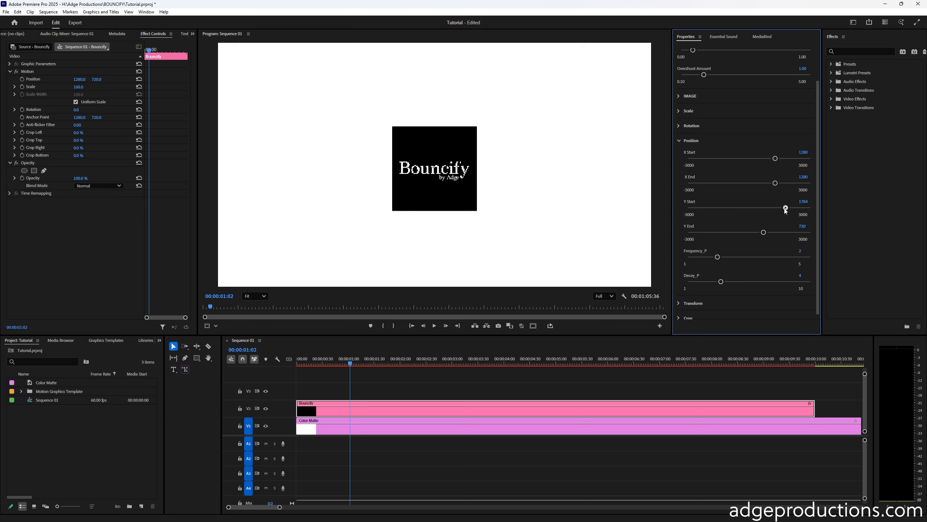
{"action": "key", "text": "Home"}
{"action": "key", "text": "space"}
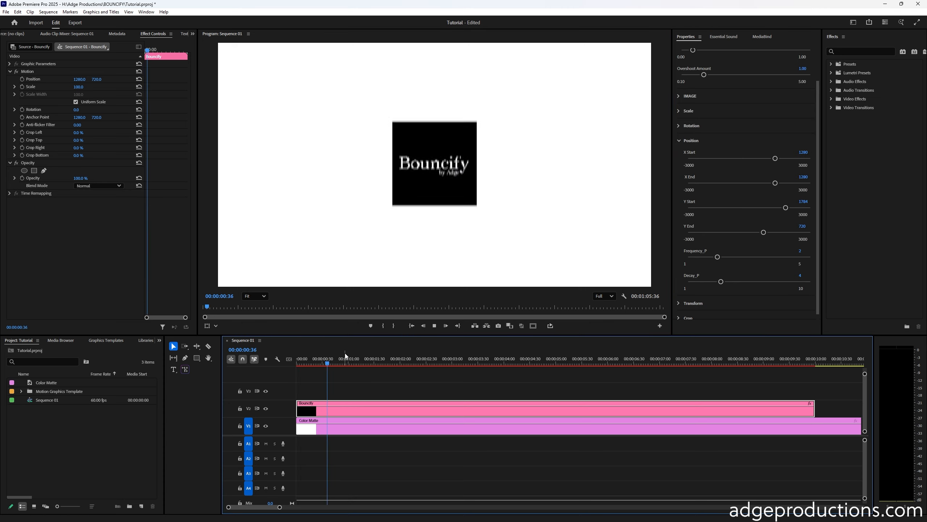
{"action": "key", "text": "space"}
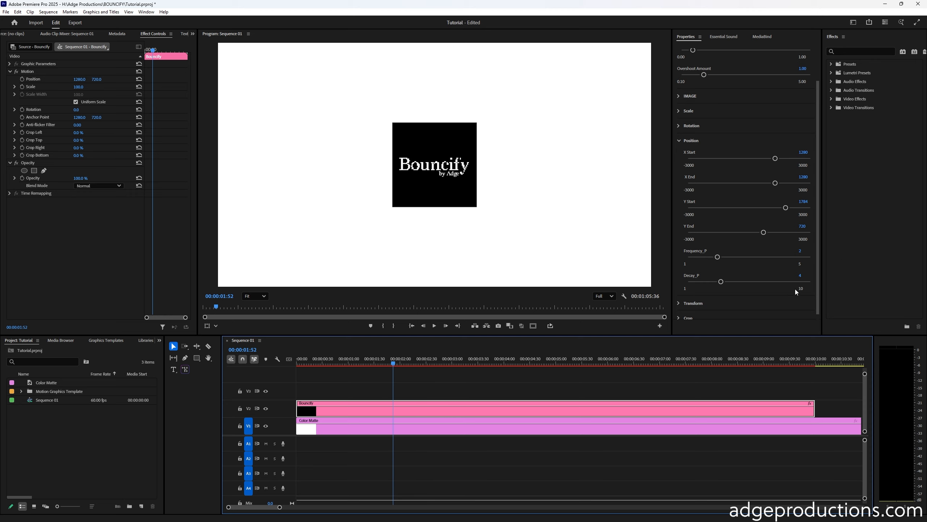